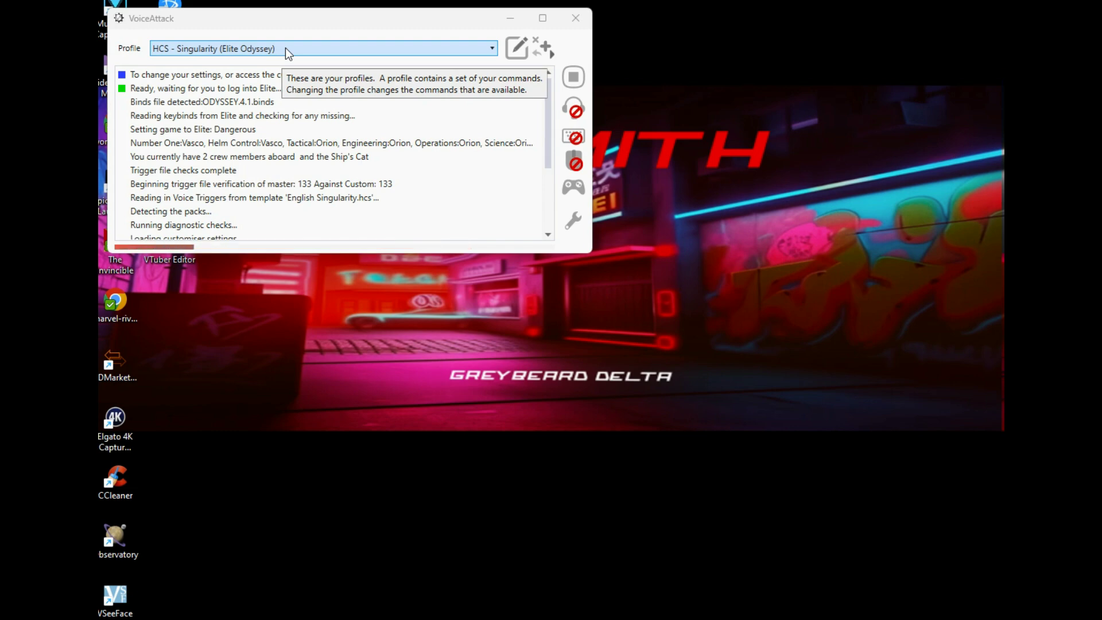
Look through the EDCoPilot folder on the C: drive for the VoiceAttack profile files available for import, without importing one
click(540, 50)
click(602, 88)
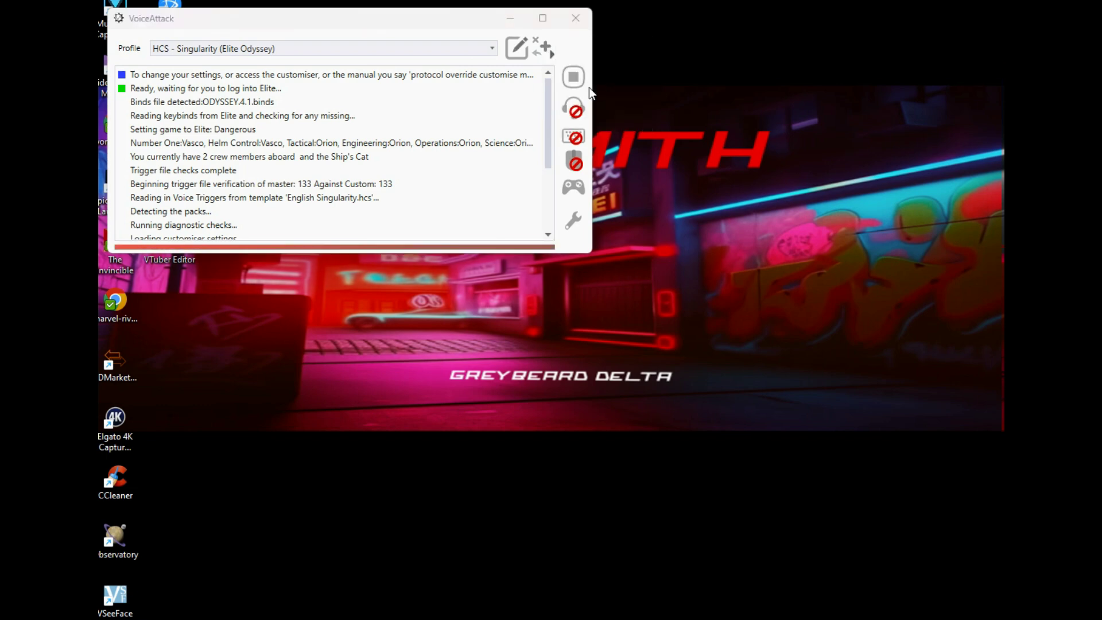
drag(370, 42, 418, 63)
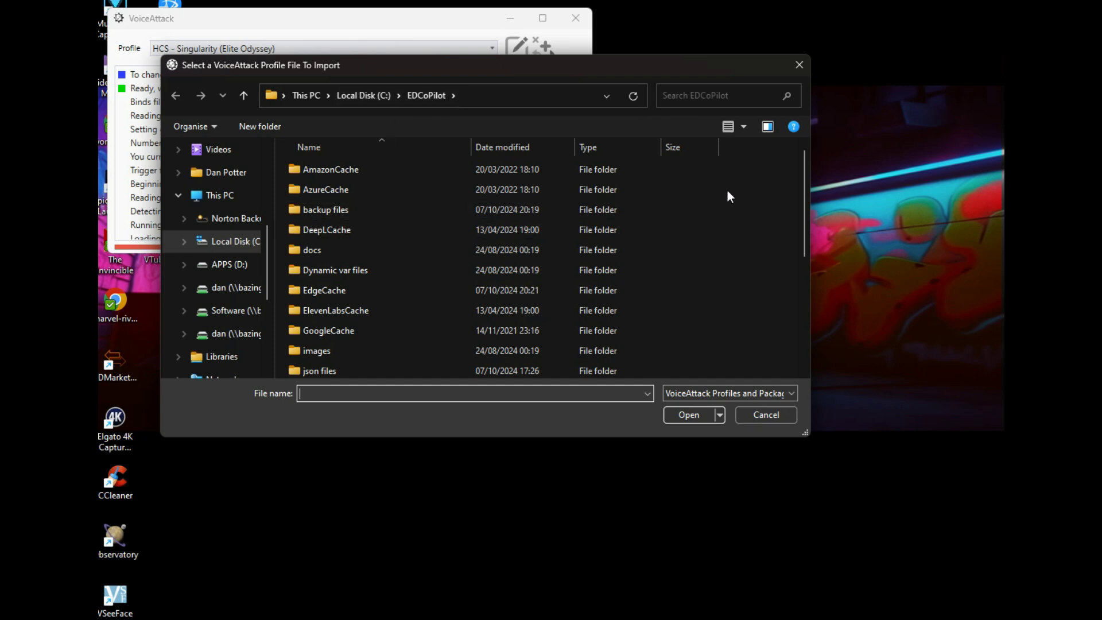
drag(805, 168, 794, 300)
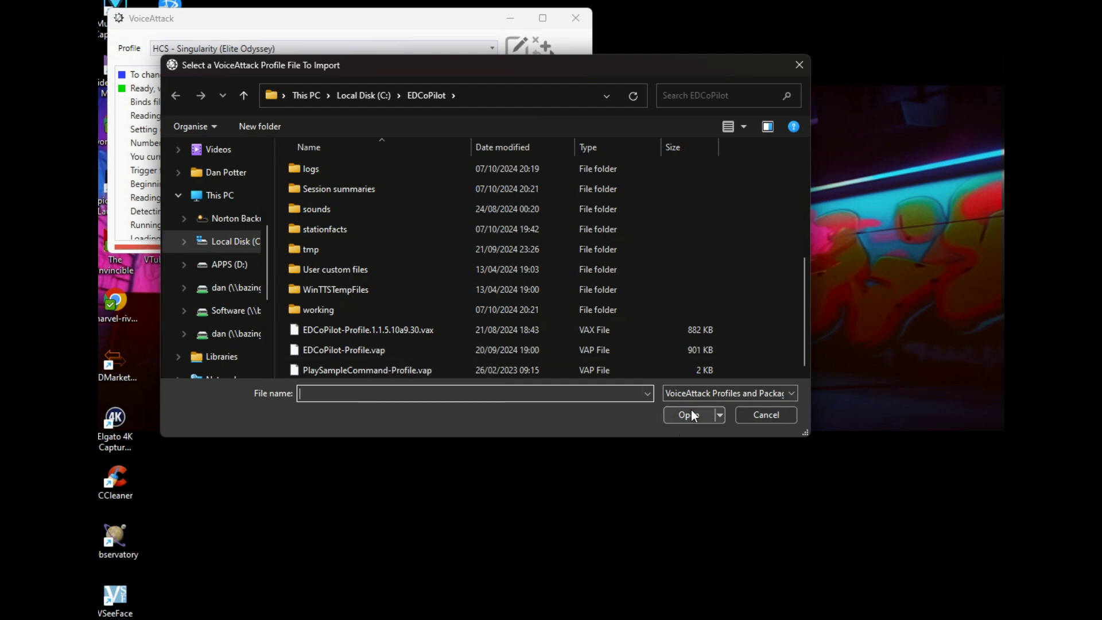
click(752, 415)
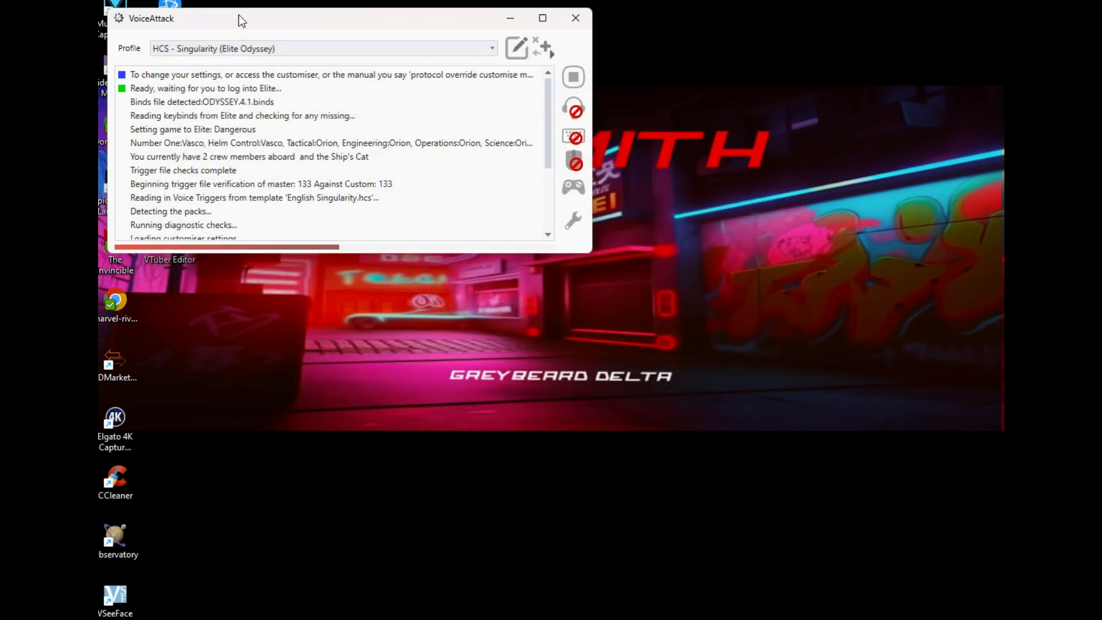
Select the HCS - Singularity (Elite Odyssey) profile and open the list of other profiles whose commands it includes
click(492, 49)
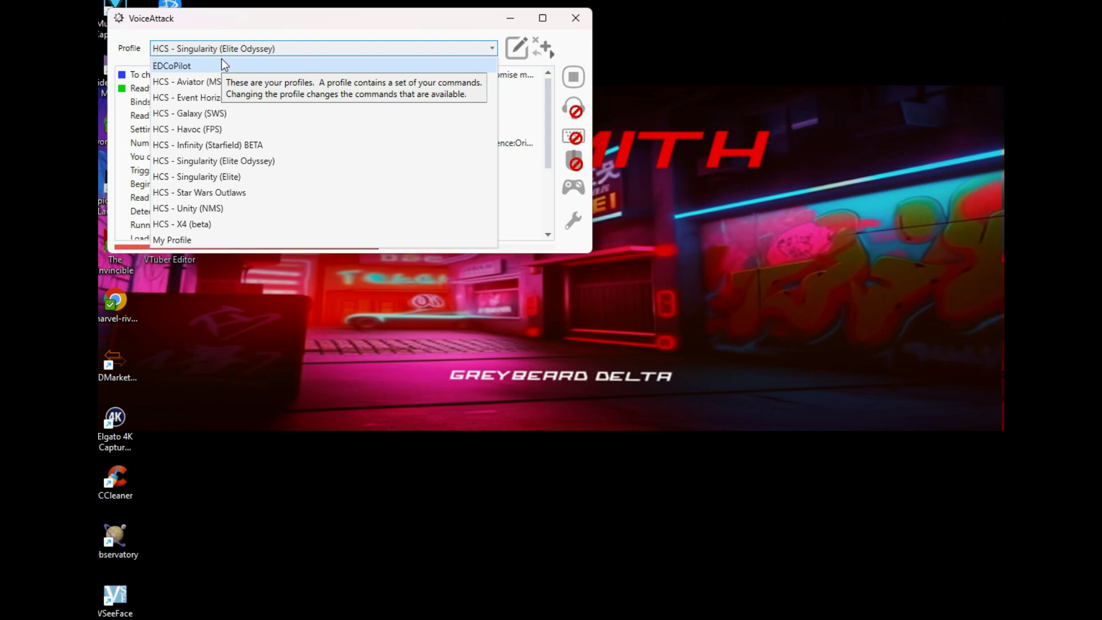
click(233, 164)
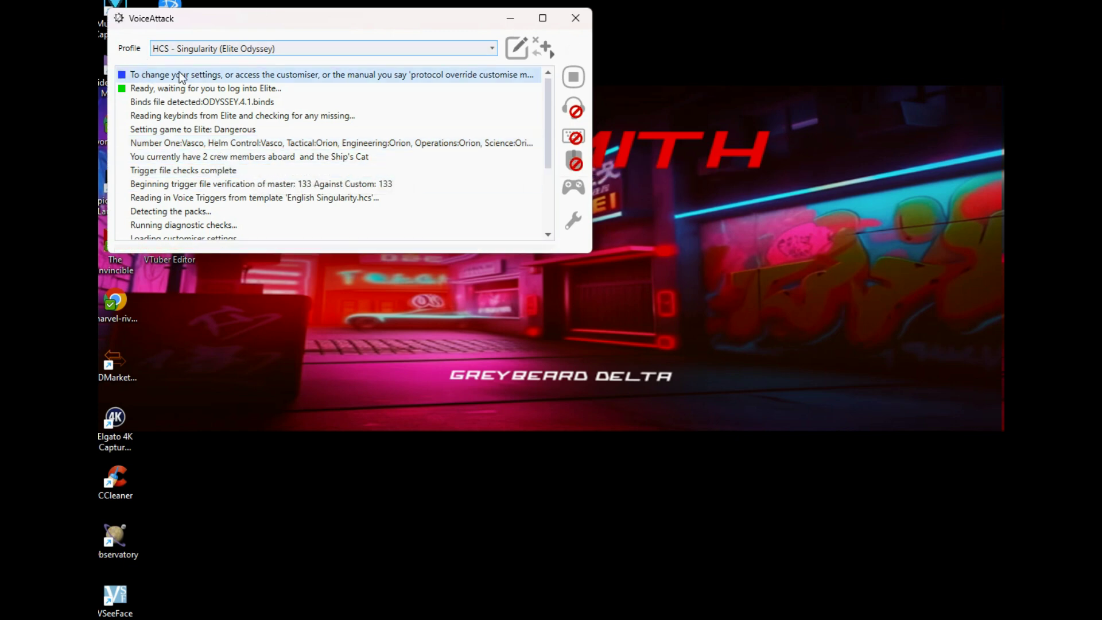
click(517, 47)
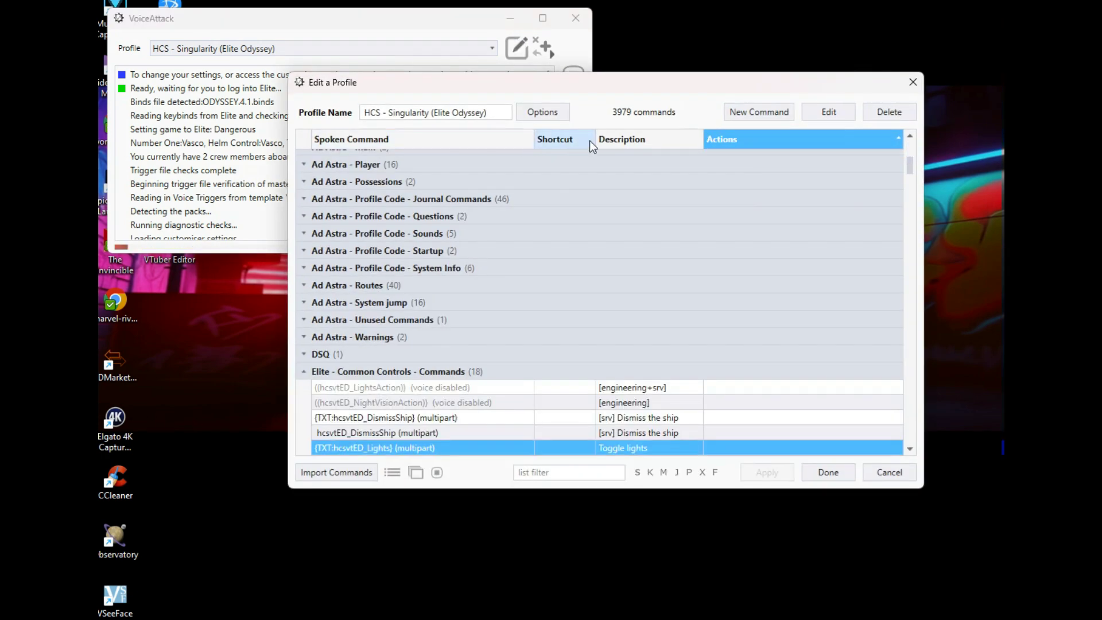
click(553, 118)
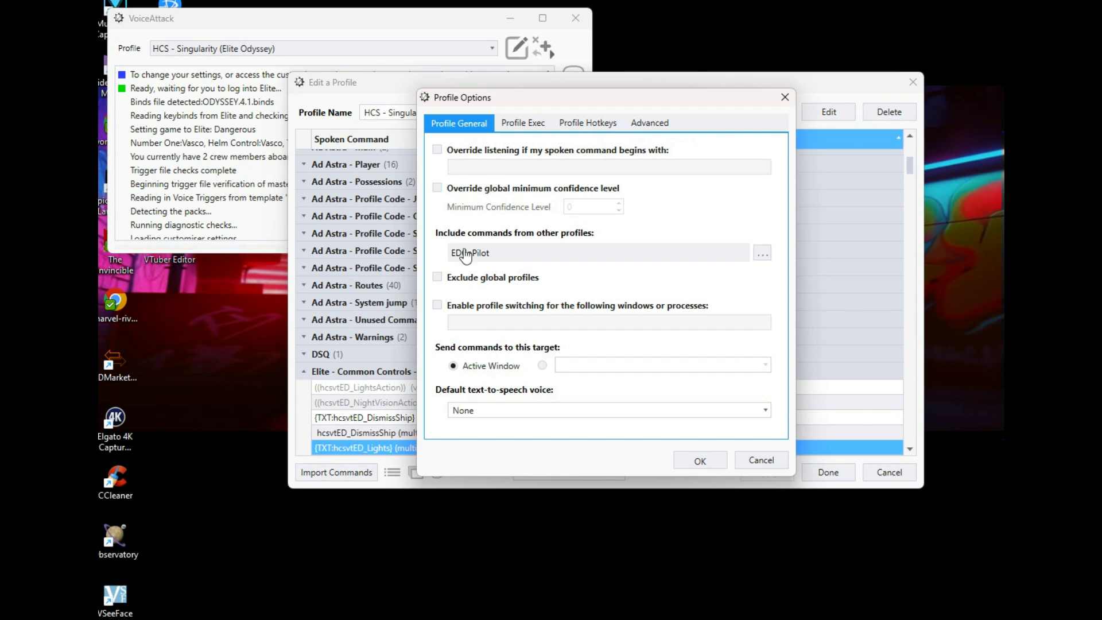
click(763, 253)
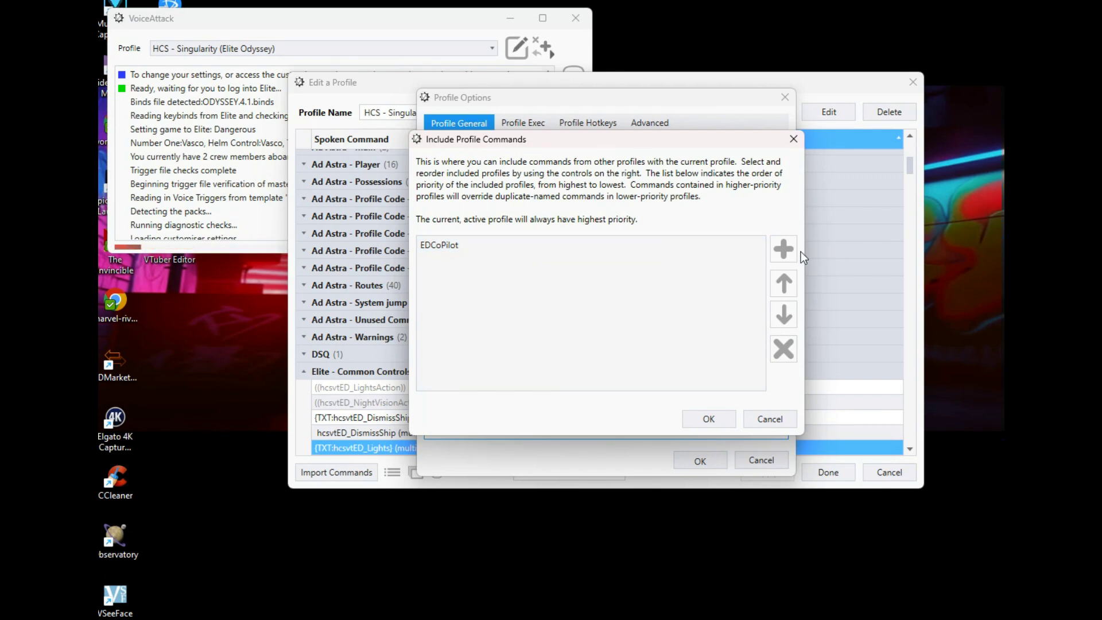
click(784, 249)
click(755, 284)
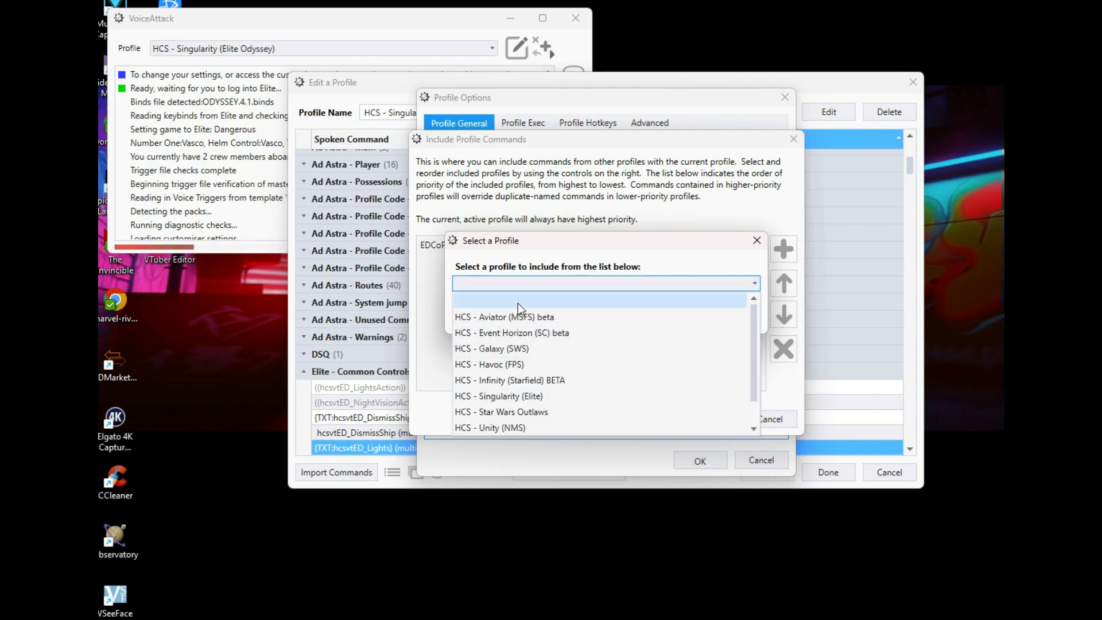
click(666, 237)
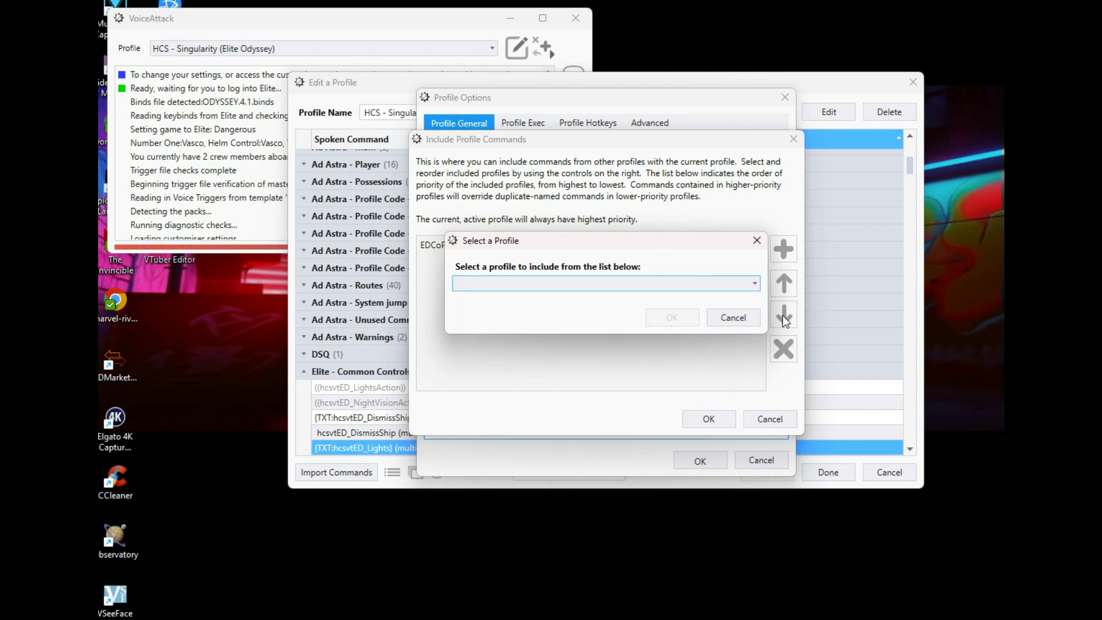
click(729, 324)
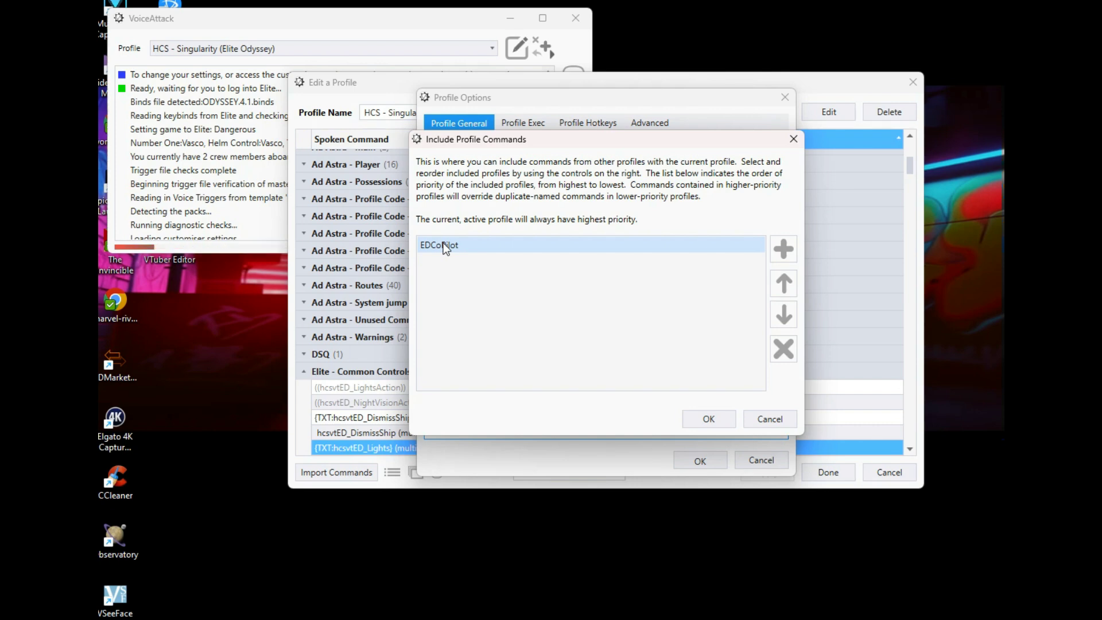
Accept EDCoPilot as the included profile, save the HCS - Singularity (Elite Odyssey) profile and close VoiceAttack
click(707, 420)
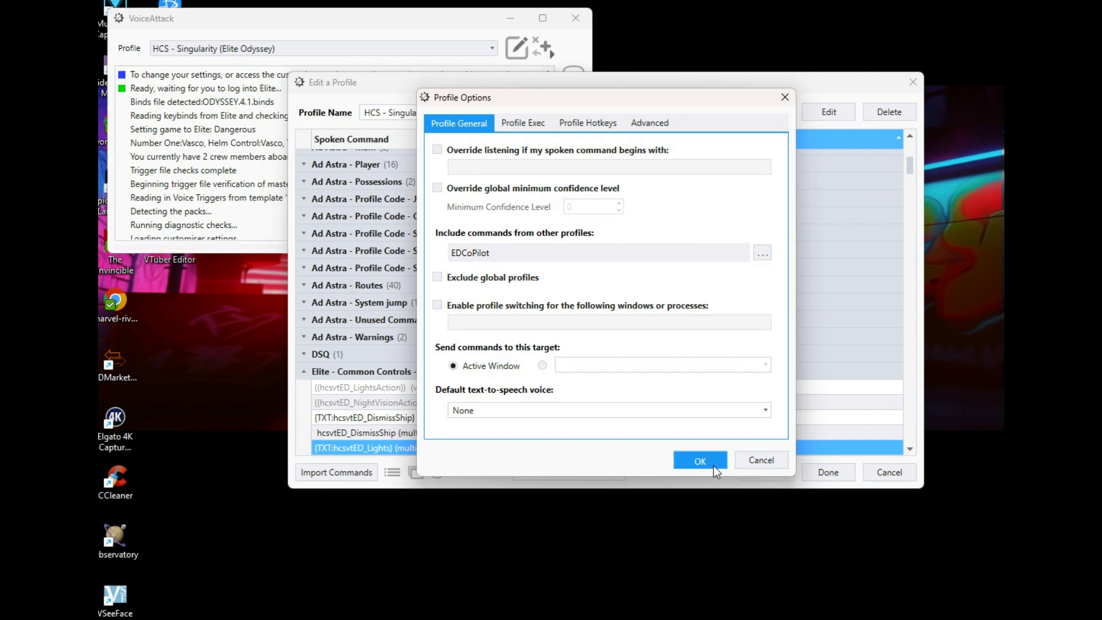
click(698, 463)
click(826, 474)
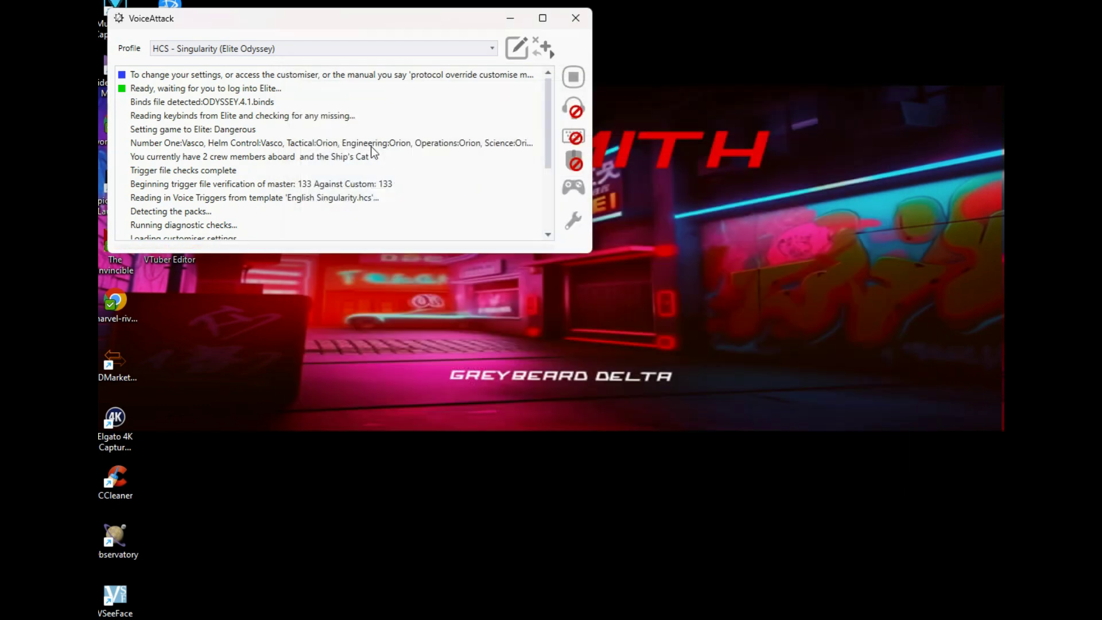
click(577, 19)
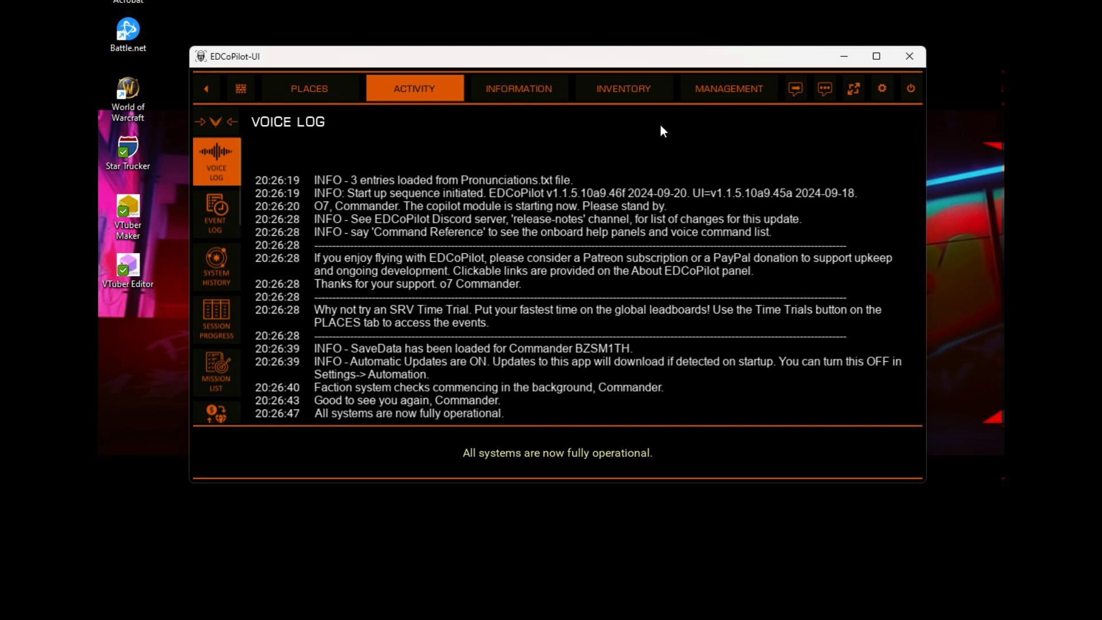
Open the EDCoPilot settings and go to the main folder locations in the Basic Setup section
click(883, 89)
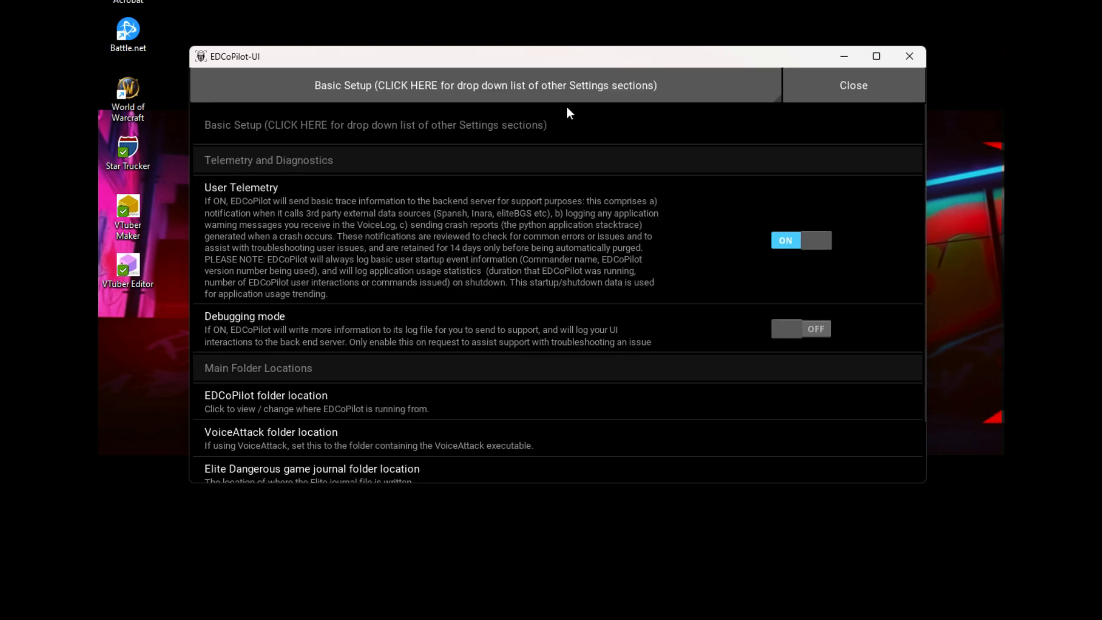
click(425, 85)
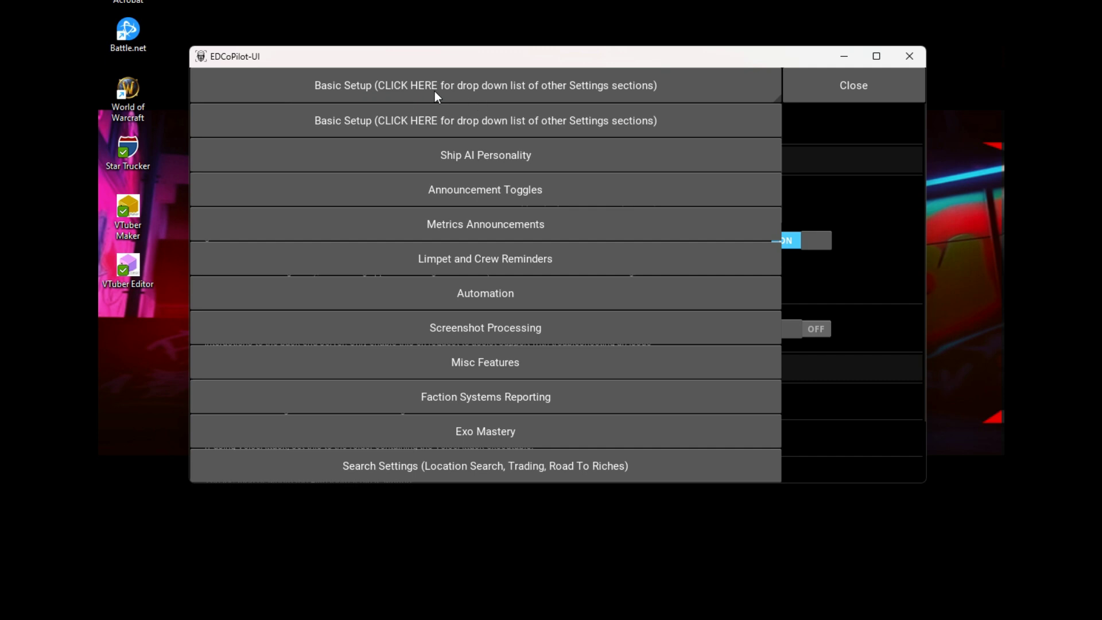
click(438, 89)
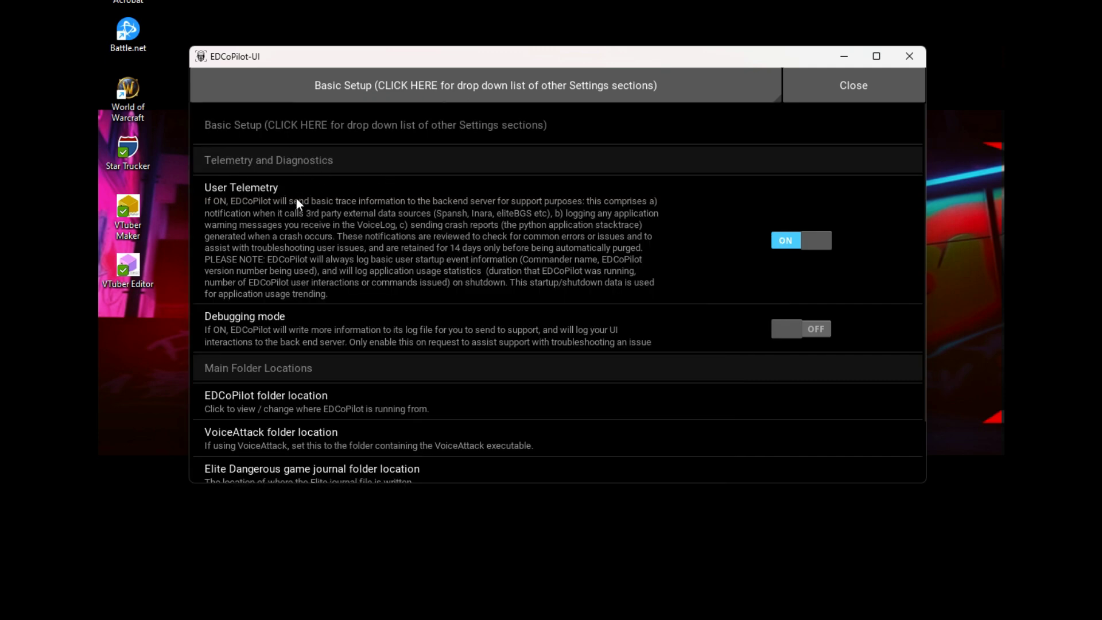
scroll(296, 198, down, 3)
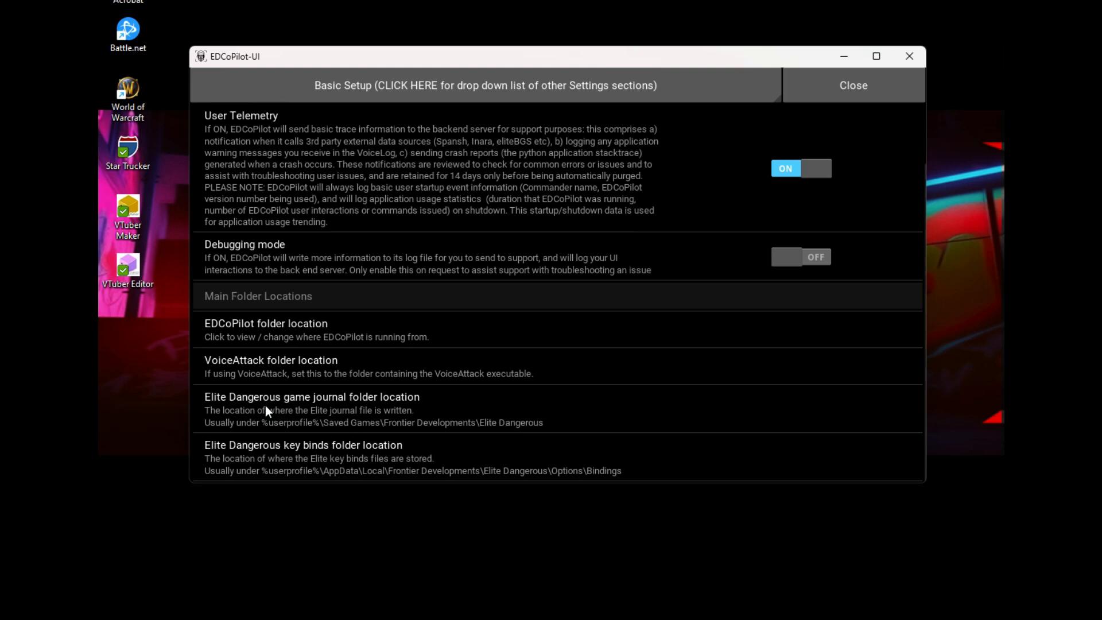
scroll(330, 425, down, 1)
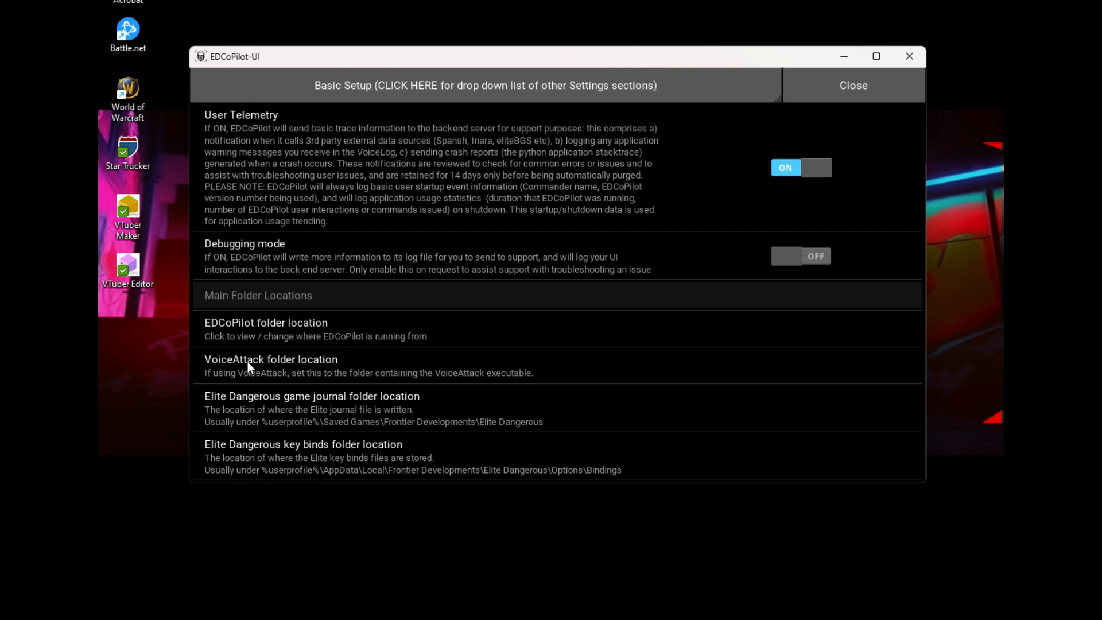
Set the VoiceAttack folder location to the VoiceAttack folder inside Apps on the D: drive
click(298, 364)
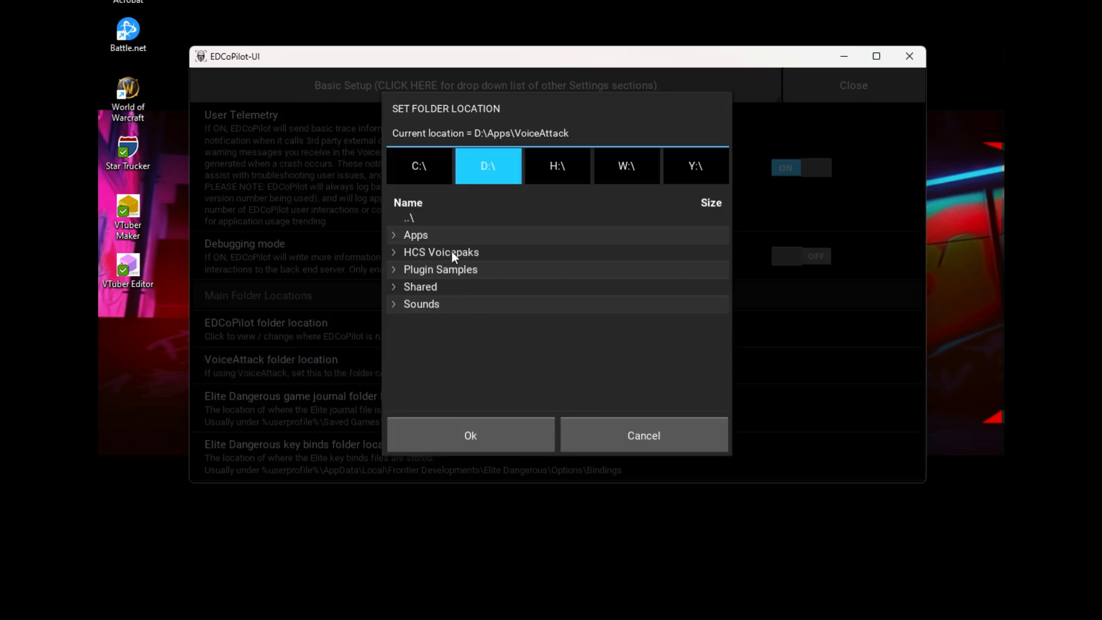
click(408, 218)
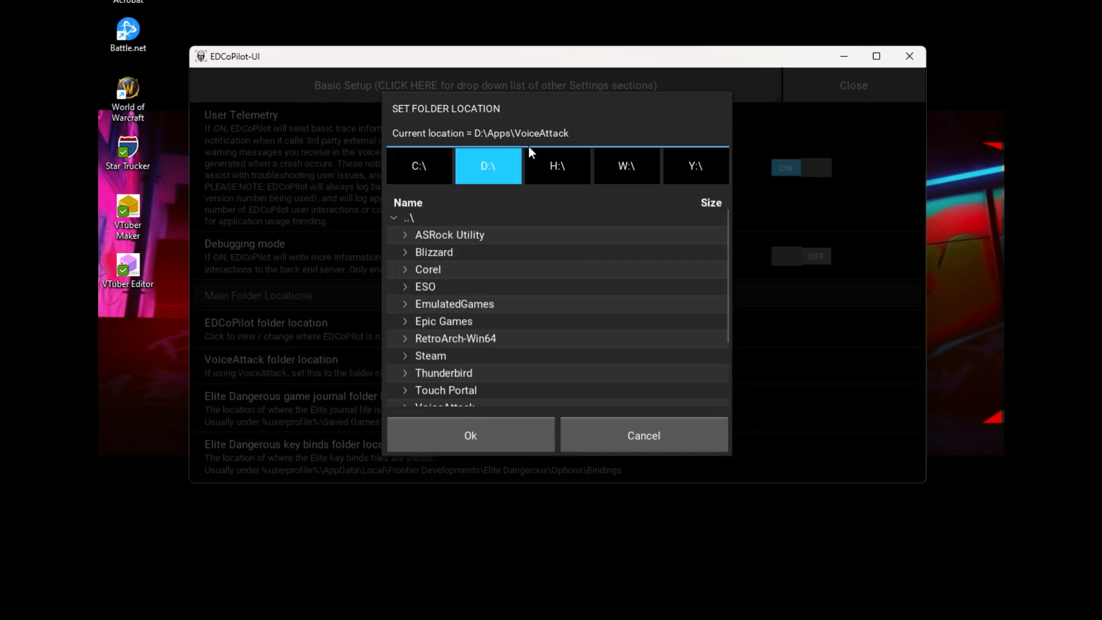
click(439, 169)
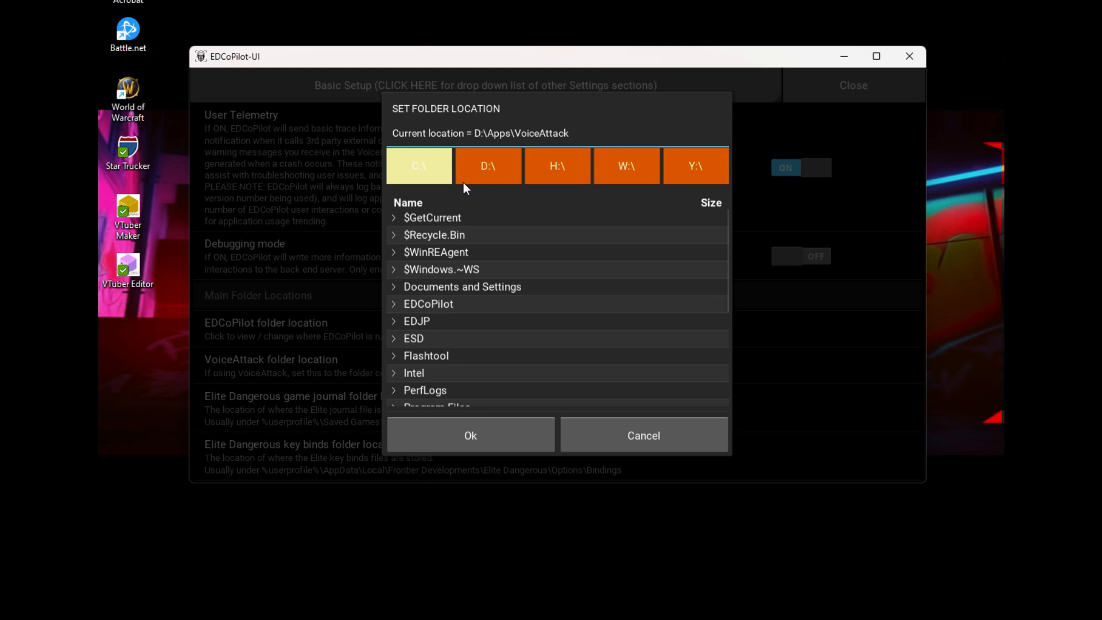
click(487, 171)
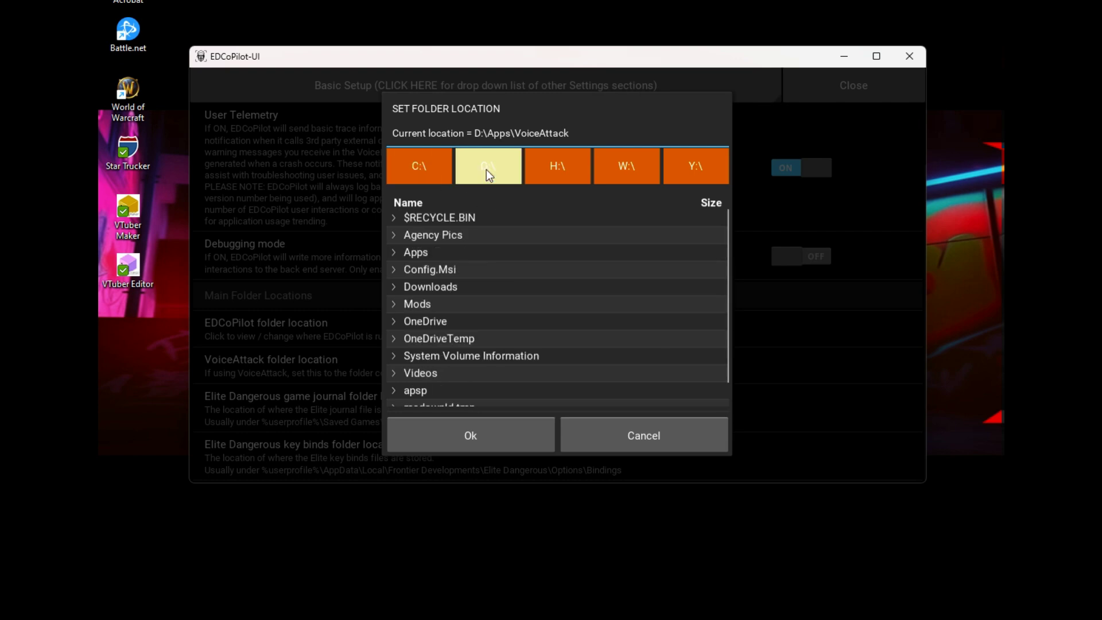
click(395, 253)
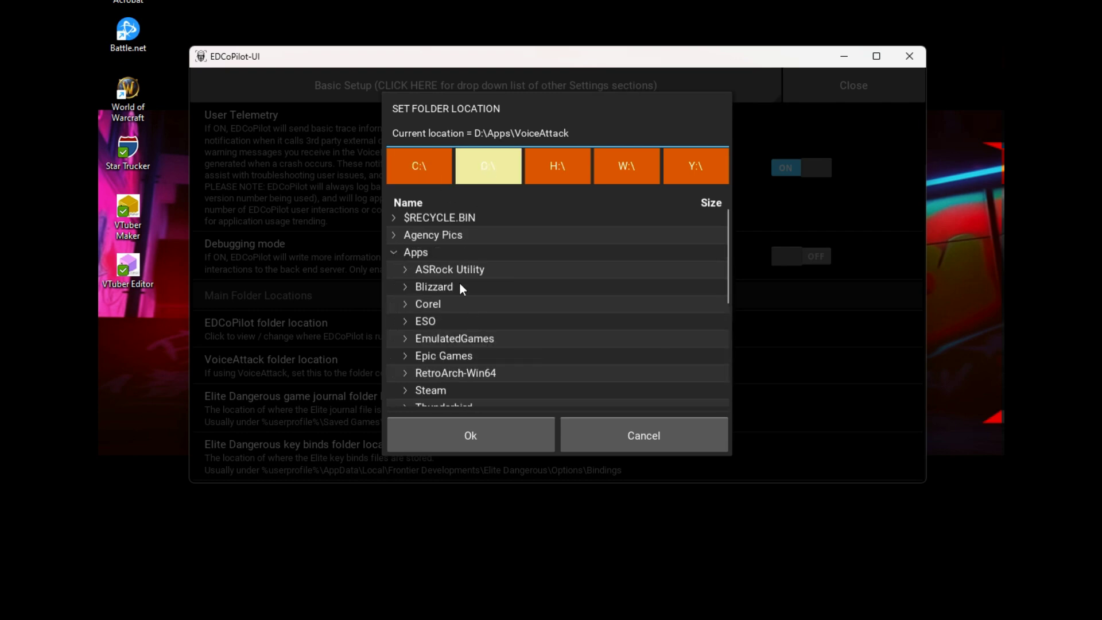
scroll(458, 281, down, 4)
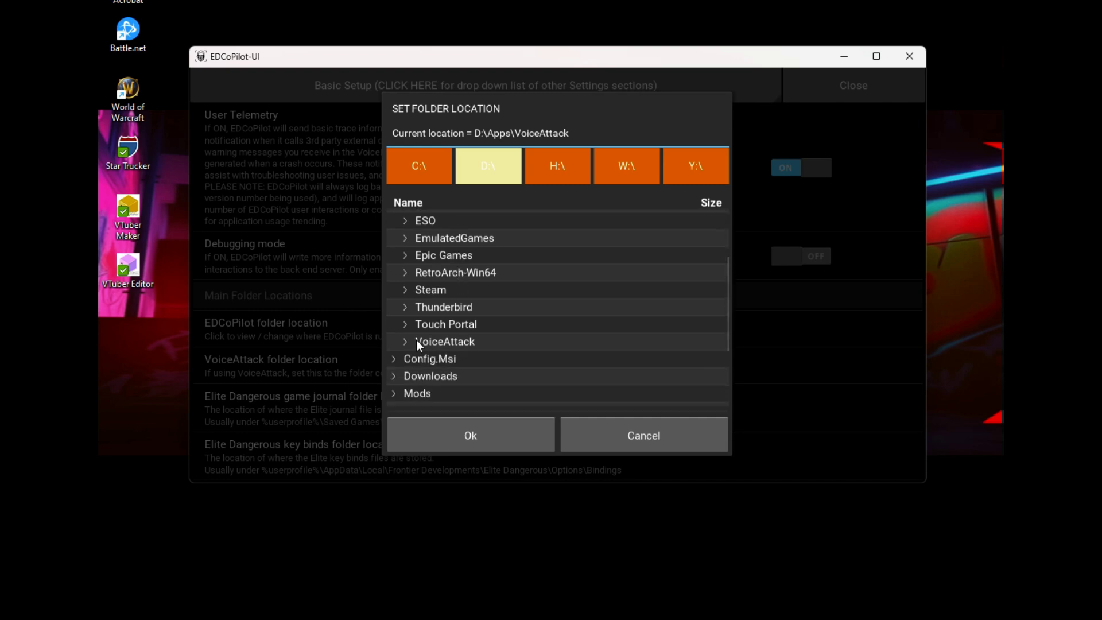
click(452, 343)
click(487, 434)
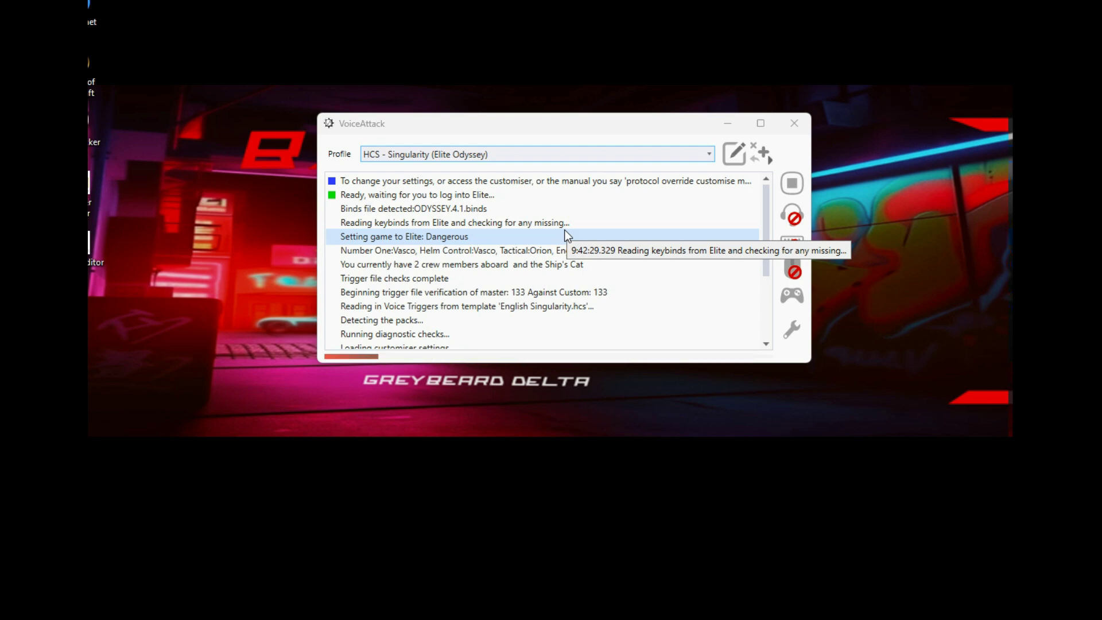
In VoiceAttack, check the available profiles and which other profiles HCS - Singularity (Elite Odyssey) includes in its options
click(710, 154)
scroll(450, 205, up, 2)
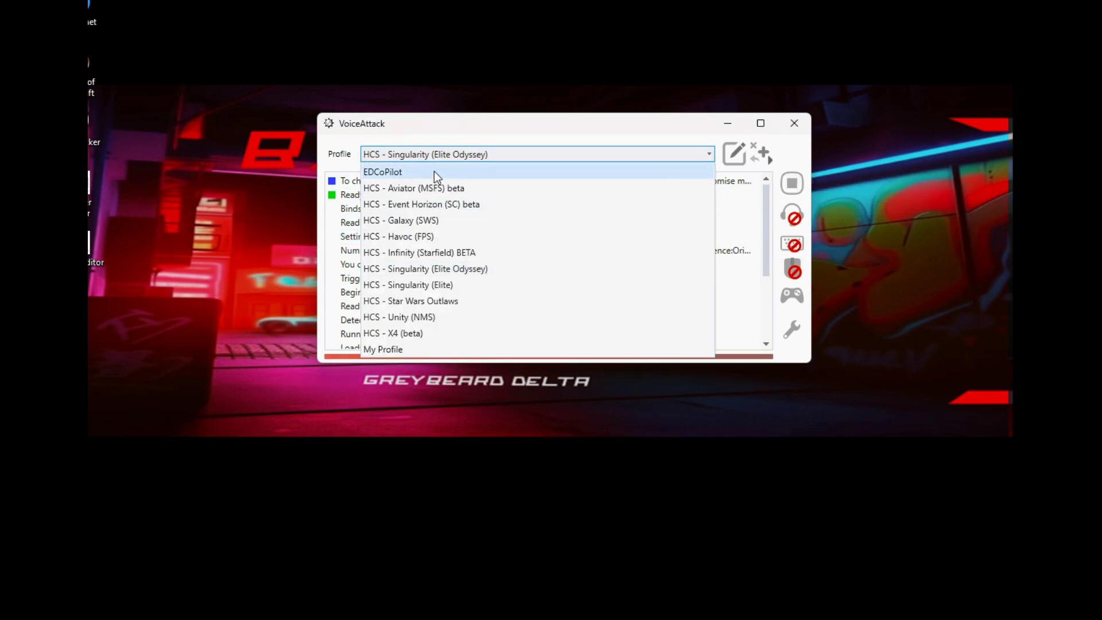
click(670, 155)
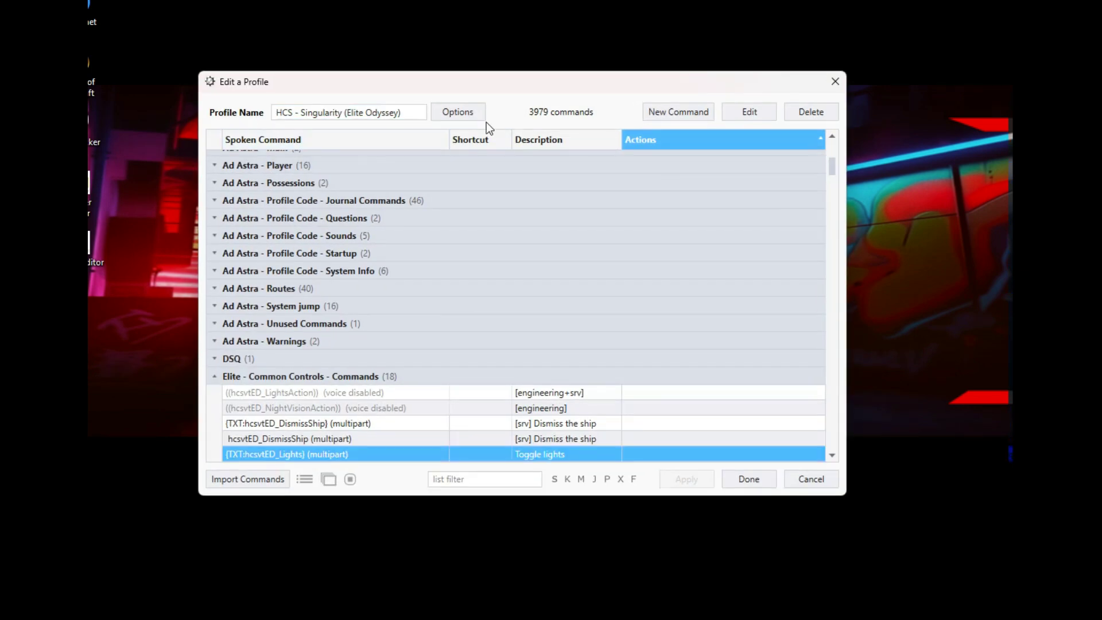
click(480, 118)
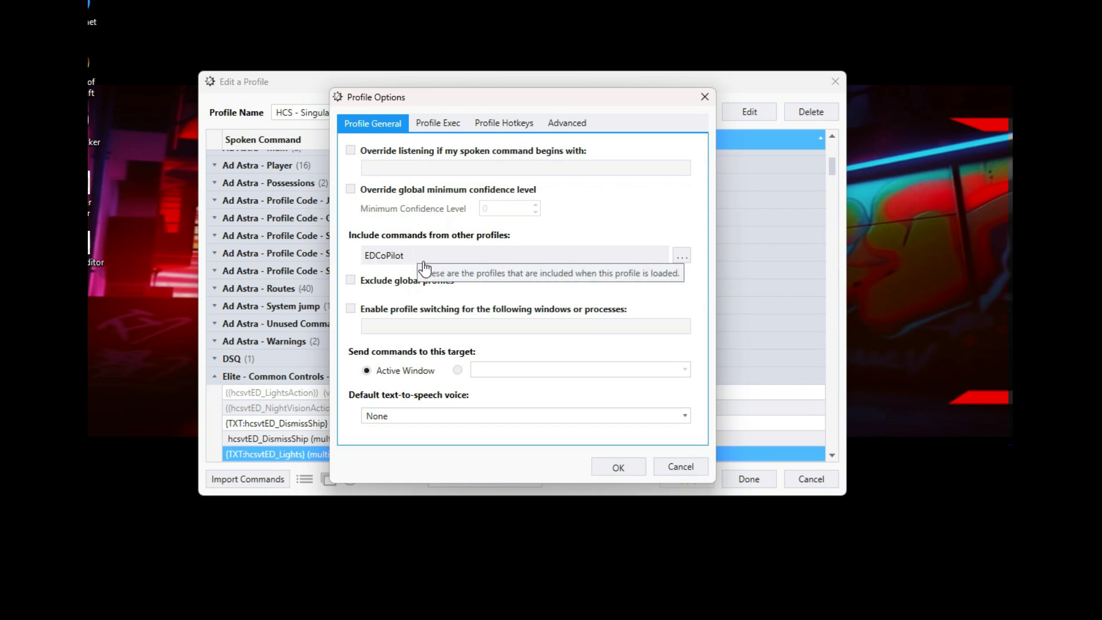
click(678, 466)
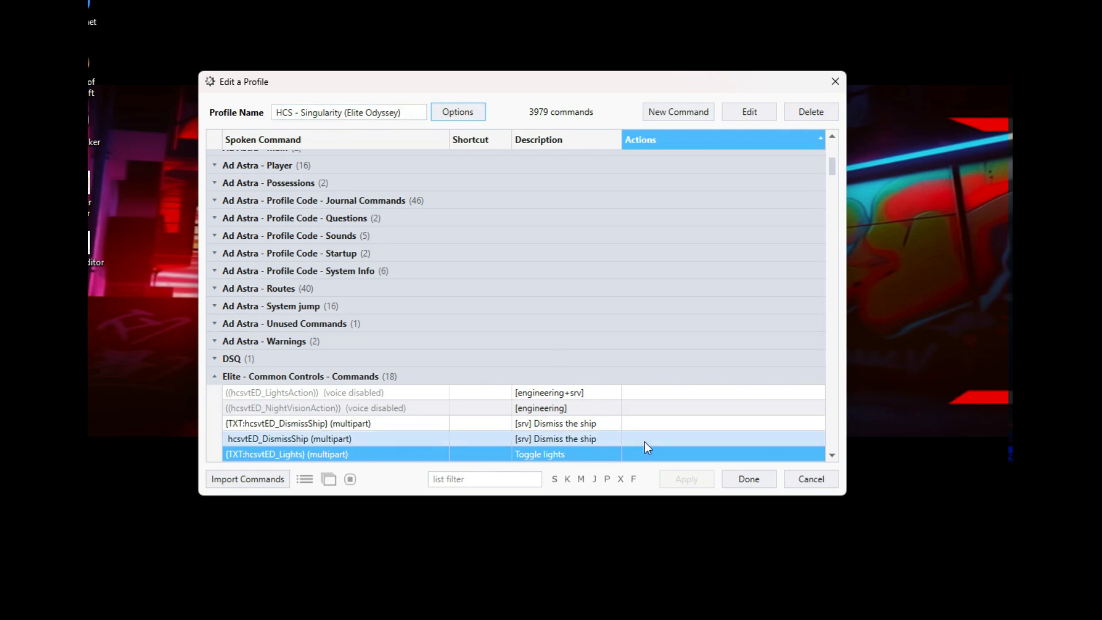
click(764, 477)
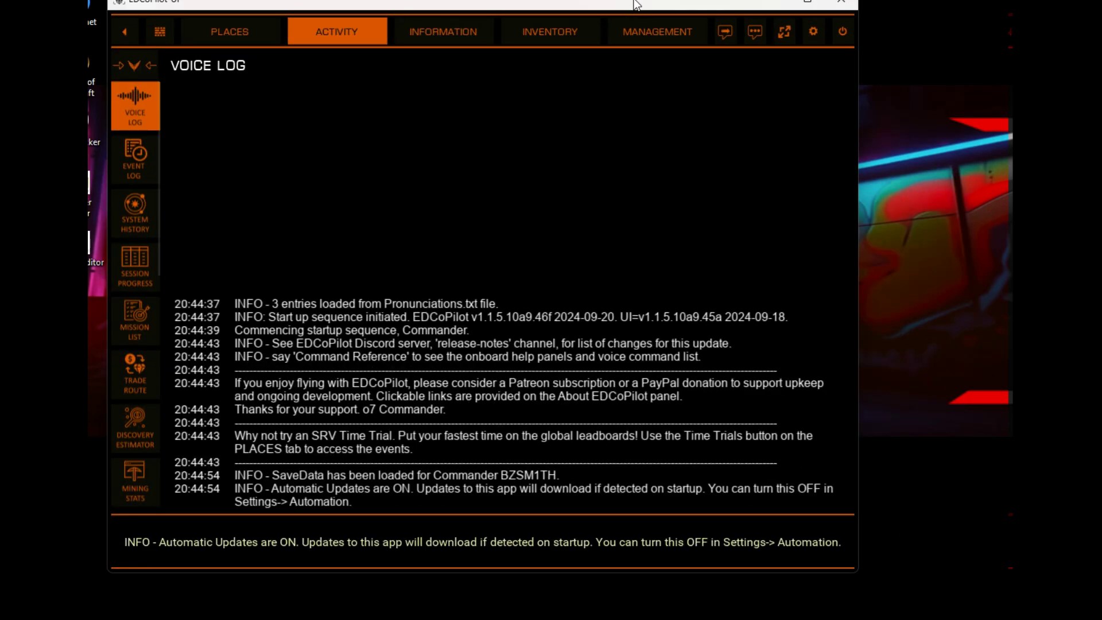
Move the EDCoPilot window fully into view and place the VoiceAttack window over its lower part
drag(636, 6, 685, 53)
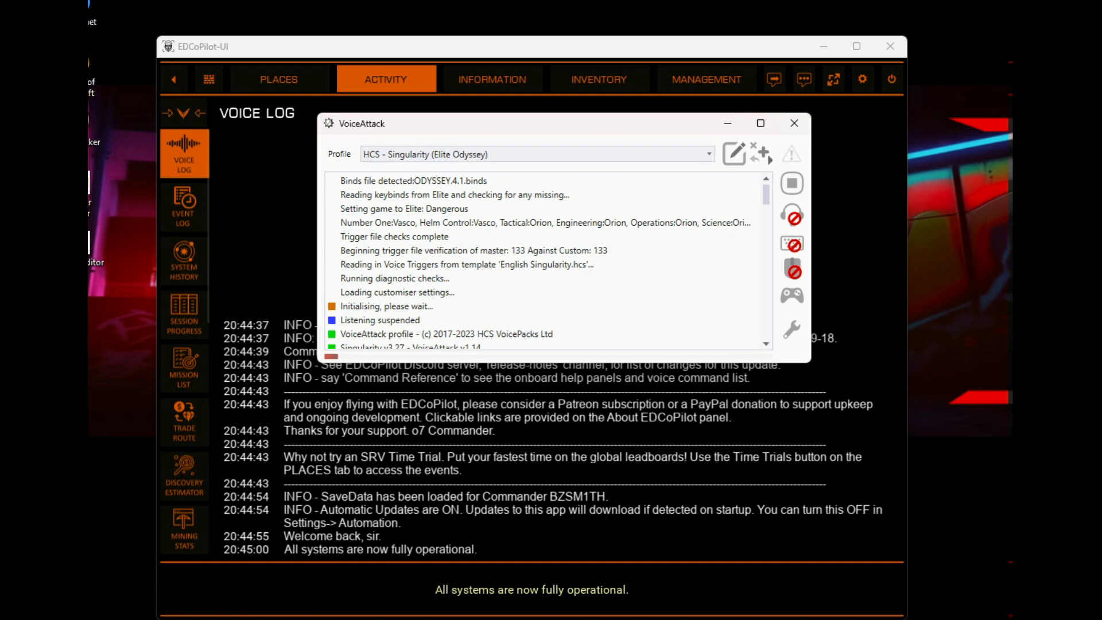
drag(627, 123, 610, 356)
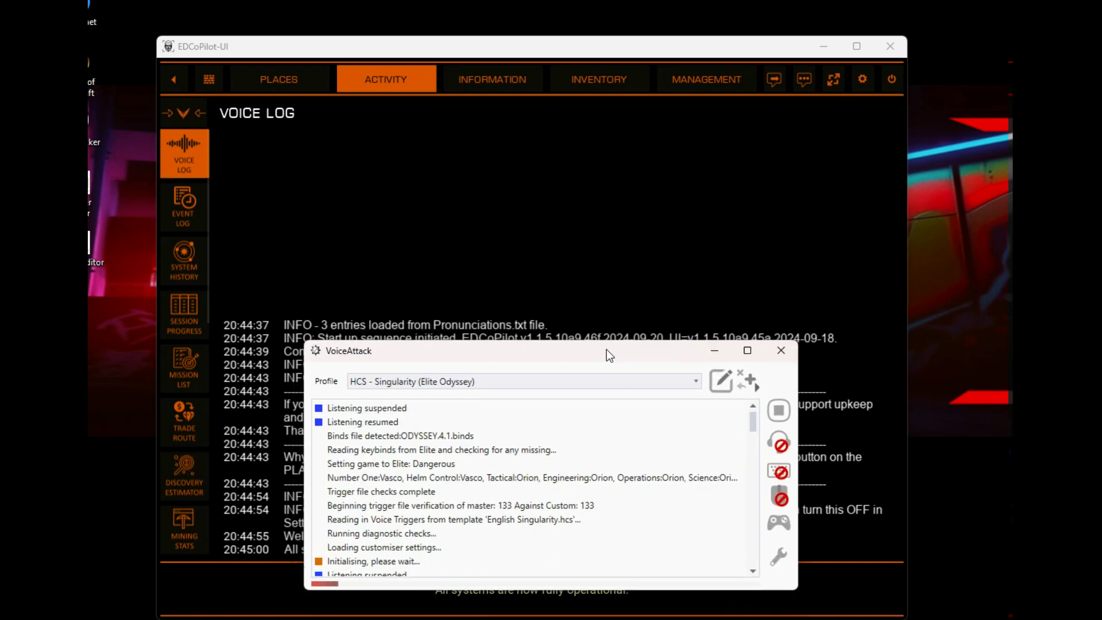